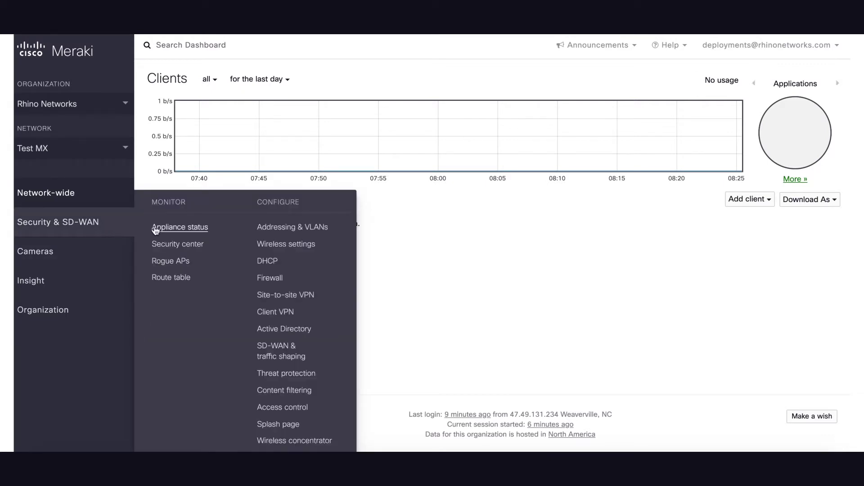
# Step: Open the Test MX appliance status page, showing it never connected to the cloud
pyautogui.click(178, 231)
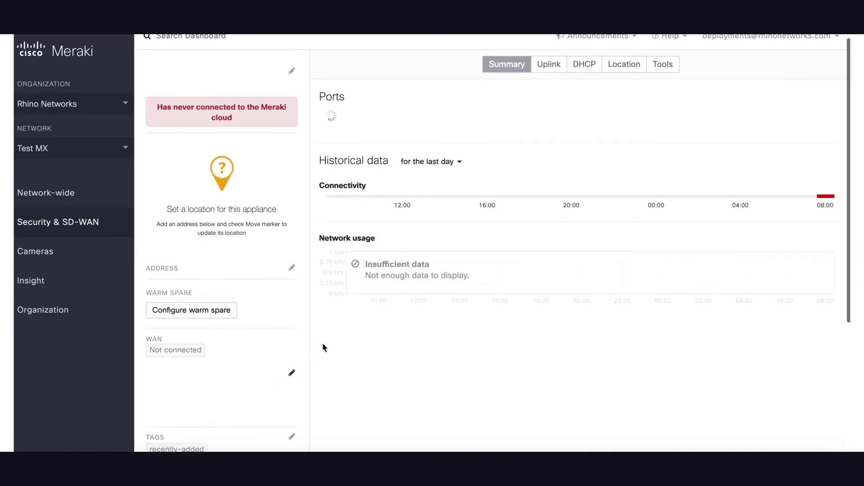
pyautogui.scroll(-3, 323, 346)
pyautogui.scroll(-3, 323, 346)
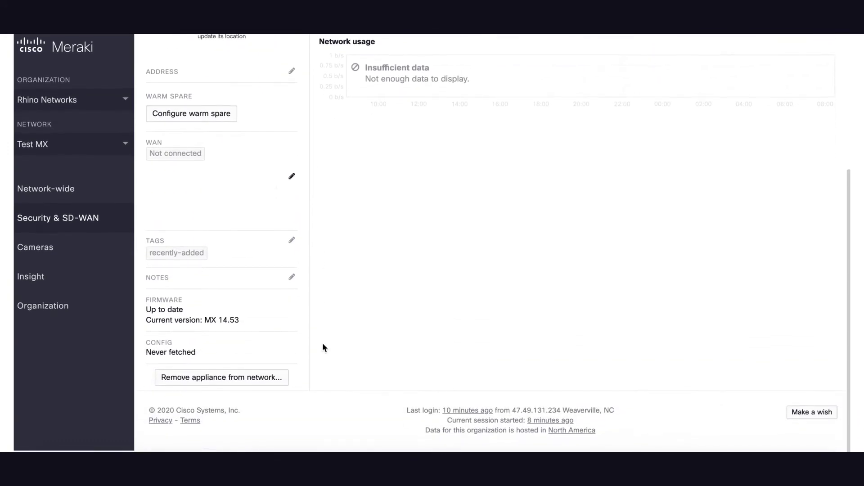
# Step: Remove the old security appliance from the Test MX network and confirm
pyautogui.click(218, 381)
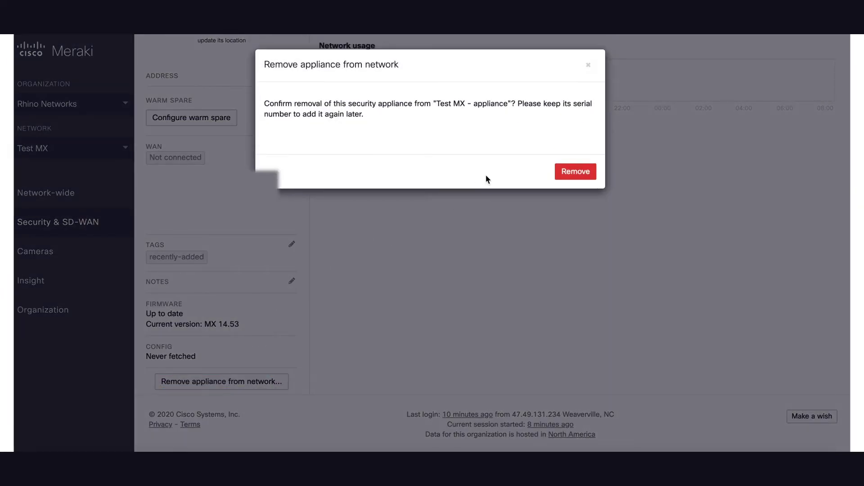
pyautogui.click(576, 172)
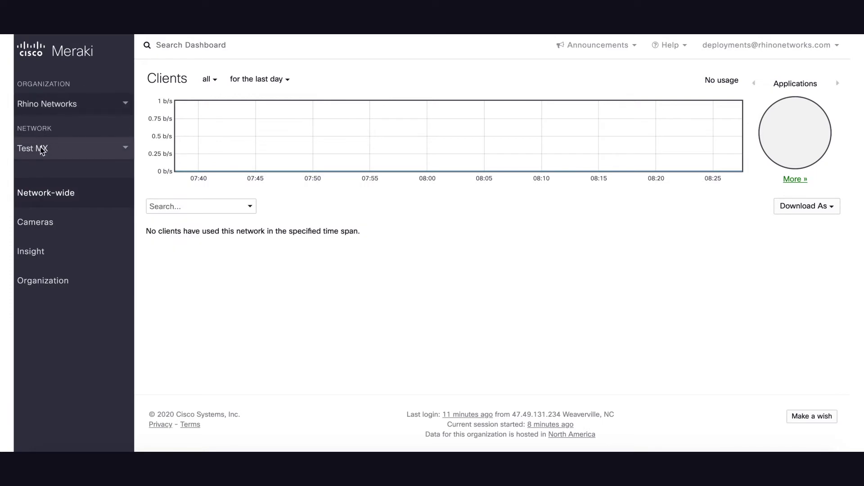
pyautogui.moveTo(46, 193)
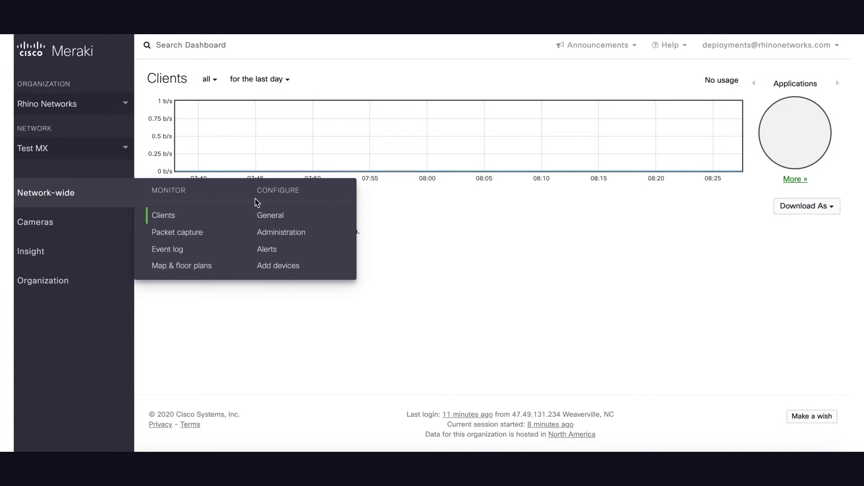
# Step: Open the Add devices page listing the five inventory devices available for Test MX
pyautogui.click(276, 267)
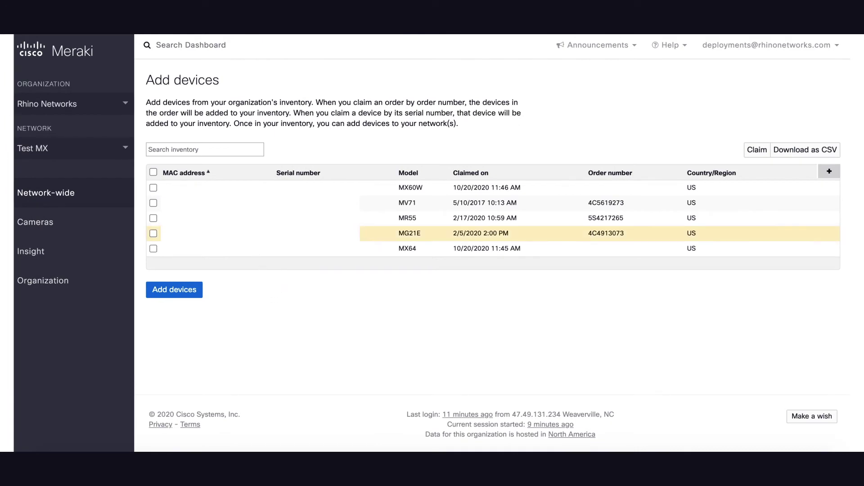
# Step: Search the inventory for MX64, select that device, and add it to Test MX
pyautogui.click(207, 150)
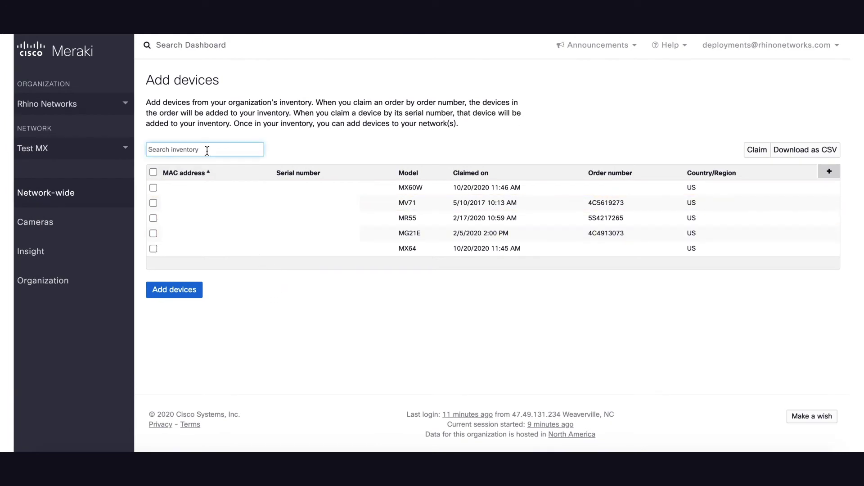
pyautogui.write('MX64')
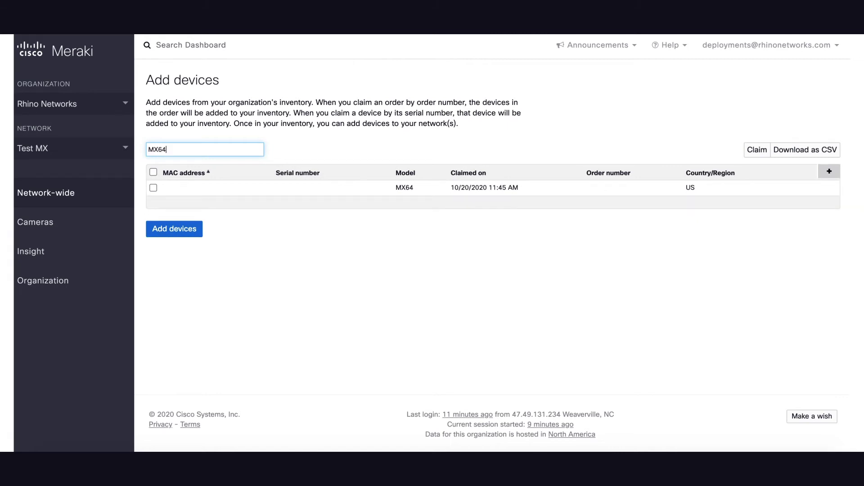
pyautogui.click(153, 188)
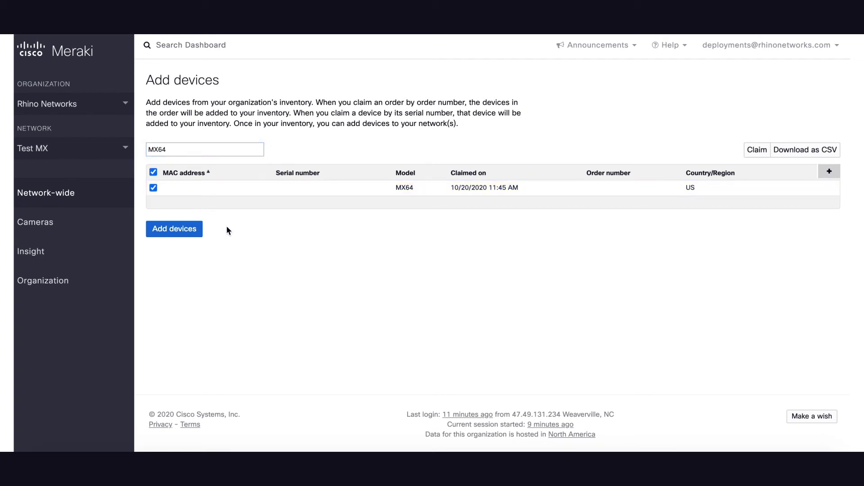
pyautogui.click(166, 229)
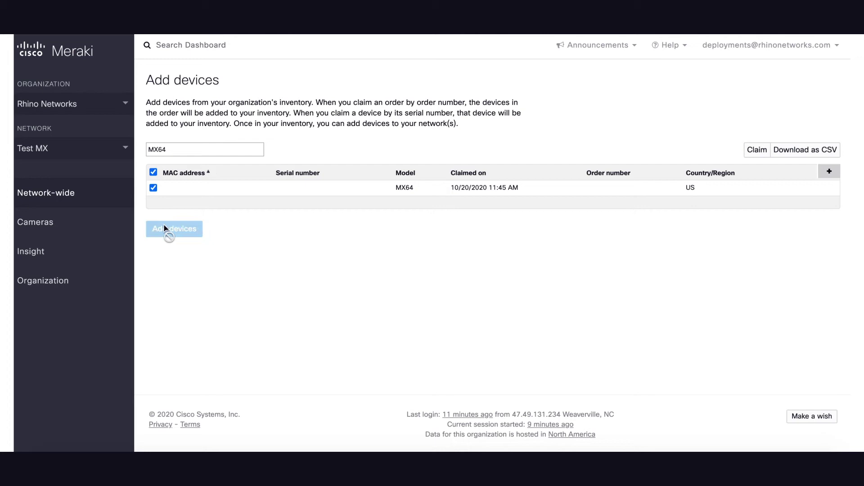